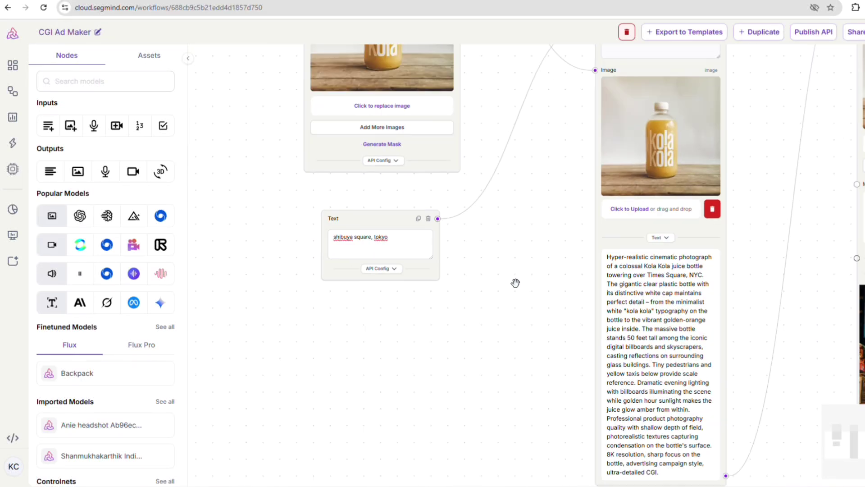
# Step: Pan and zoom across the finished CGI Ad Maker canvas to inspect each node up to the output video
pyautogui.moveTo(653, 105); pyautogui.dragTo(499, 112)
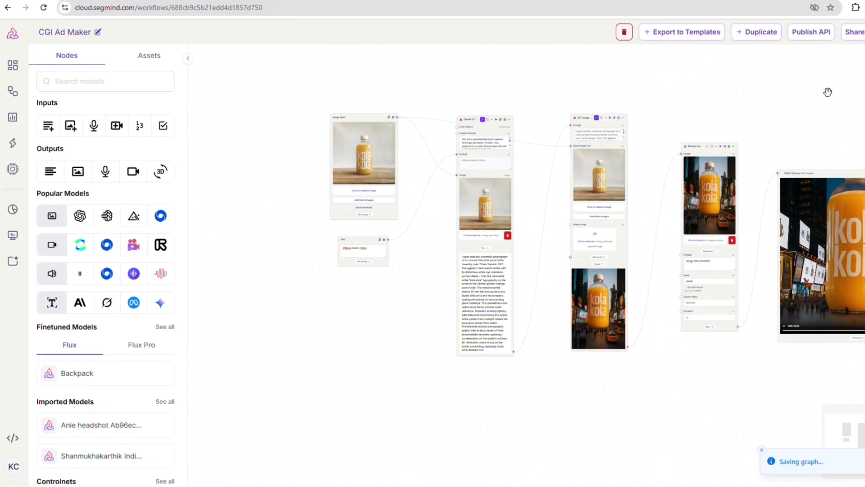
pyautogui.moveTo(827, 93); pyautogui.dragTo(729, 107)
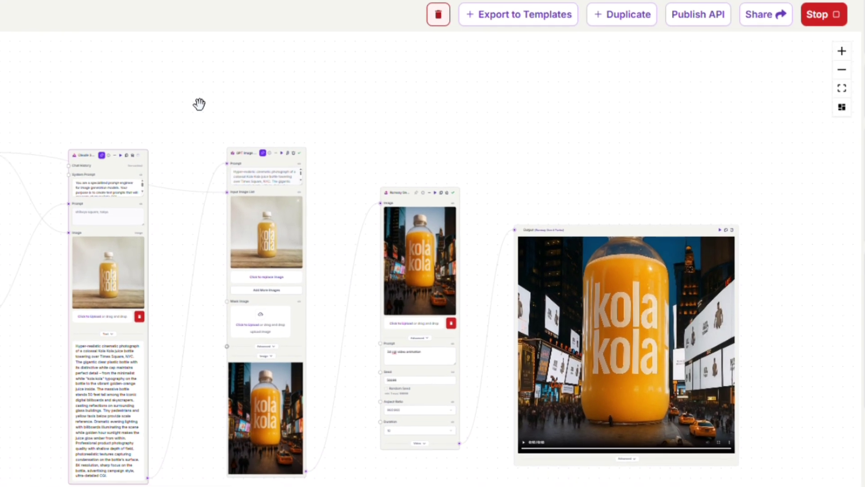
pyautogui.scroll(5, 50, 173)
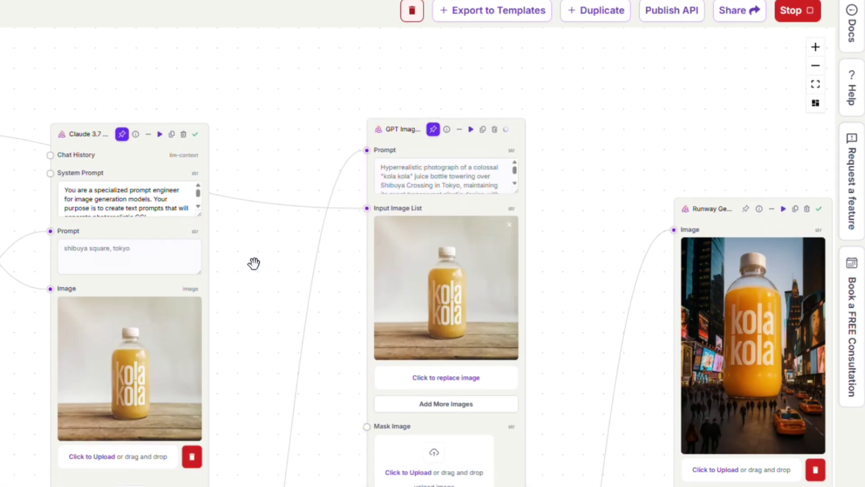
pyautogui.moveTo(266, 376); pyautogui.dragTo(261, 374)
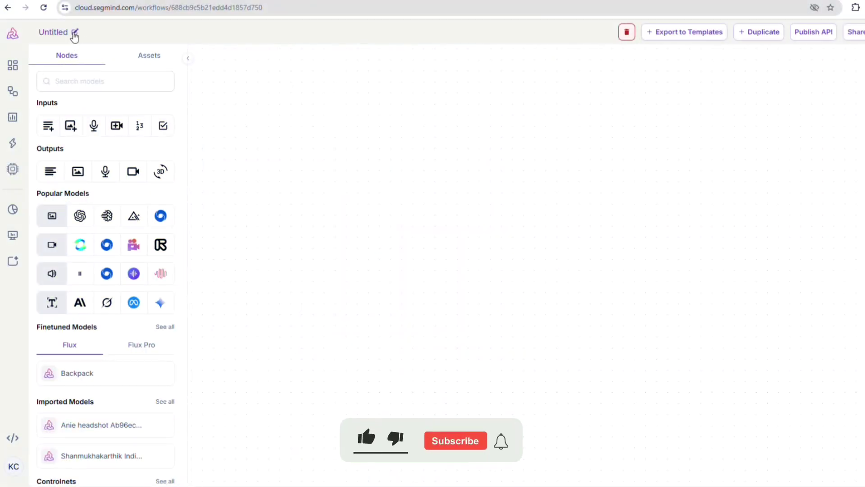
# Step: Rename the untitled workflow to 'CGI Ad Maker'
pyautogui.click(75, 33)
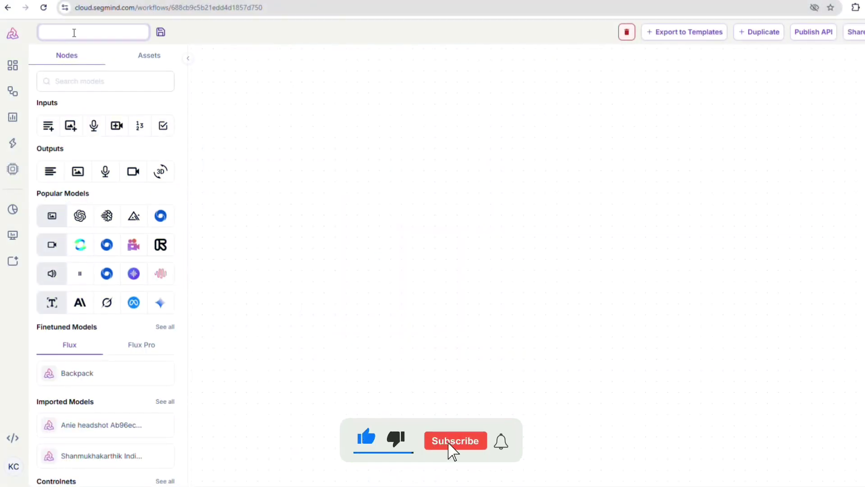
pyautogui.write('CGI Ad Make')
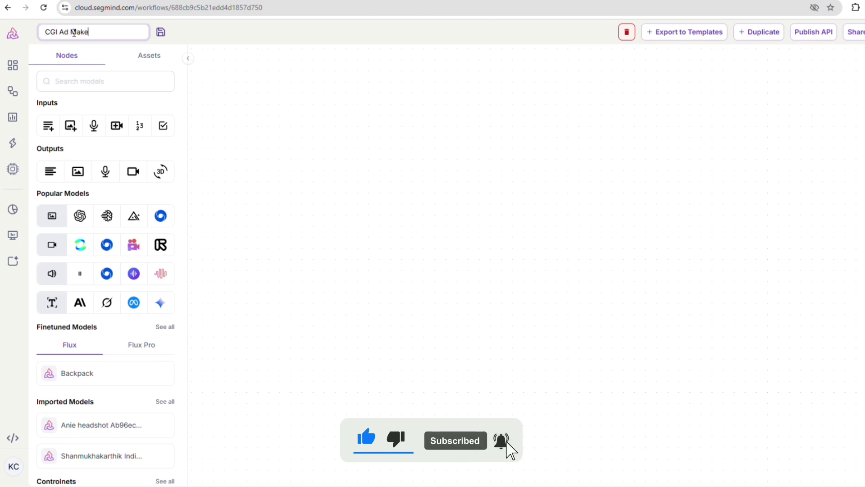
pyautogui.write('r')
pyautogui.click(421, 149)
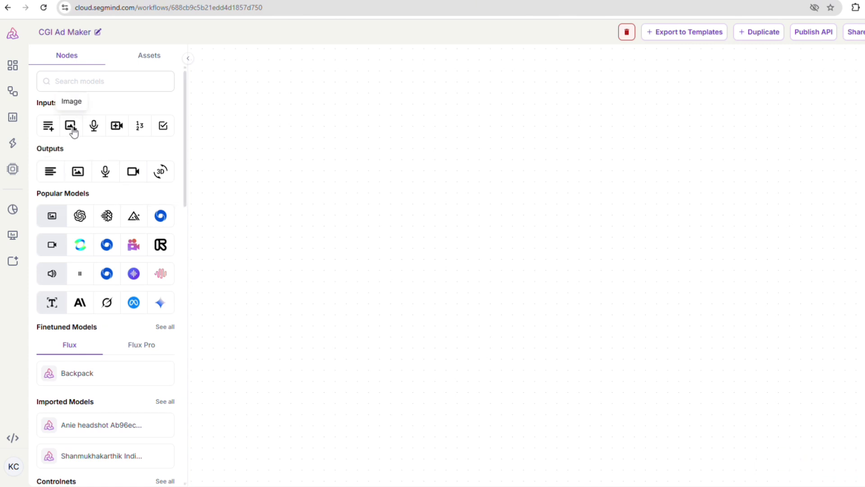
# Step: Add an Image input node loaded with kolakola.png from the Images folder
pyautogui.moveTo(73, 130); pyautogui.dragTo(344, 144)
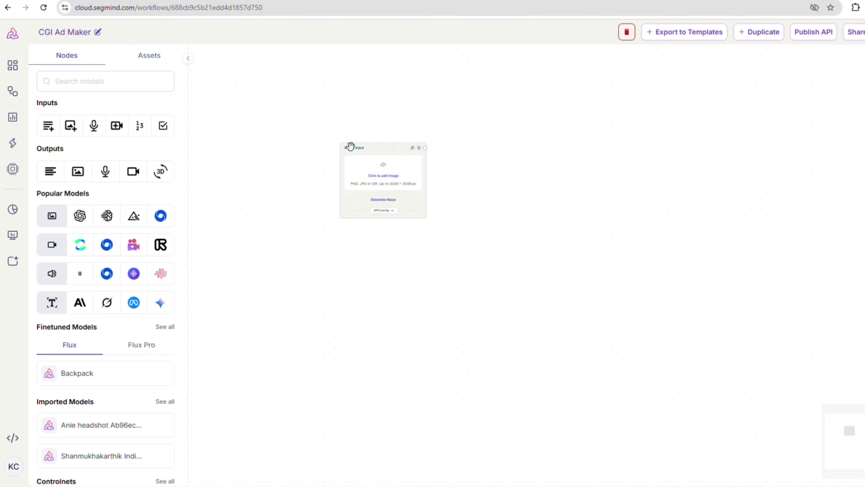
pyautogui.click(386, 171)
pyautogui.doubleClick(242, 77)
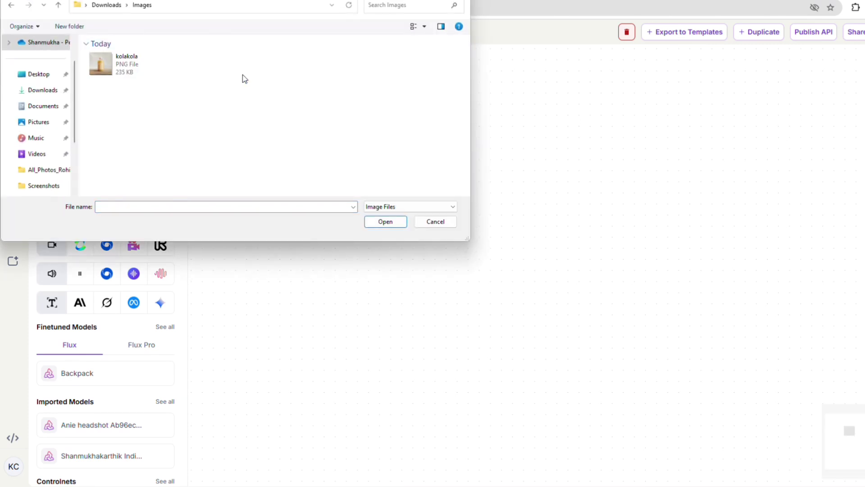
pyautogui.doubleClick(113, 68)
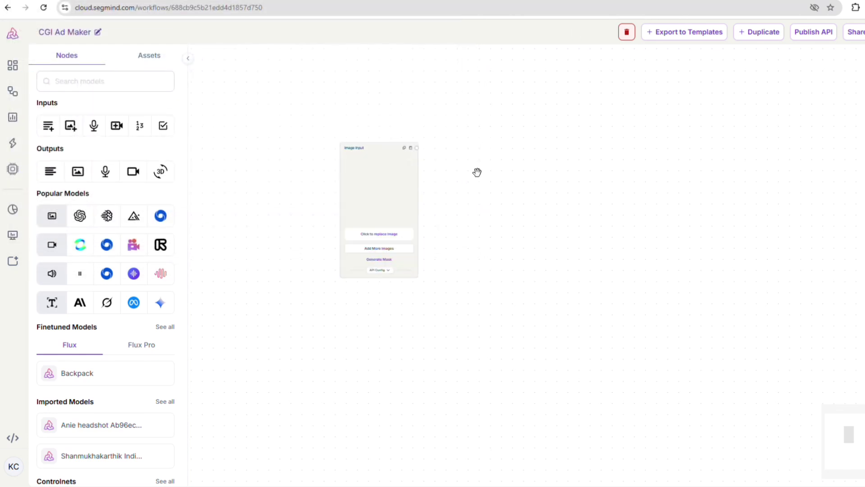
pyautogui.scroll(4, 464, 224)
pyautogui.moveTo(466, 222); pyautogui.dragTo(549, 226)
pyautogui.scroll(3, 413, 192)
pyautogui.scroll(-1, 414, 192)
pyautogui.scroll(-4, 414, 192)
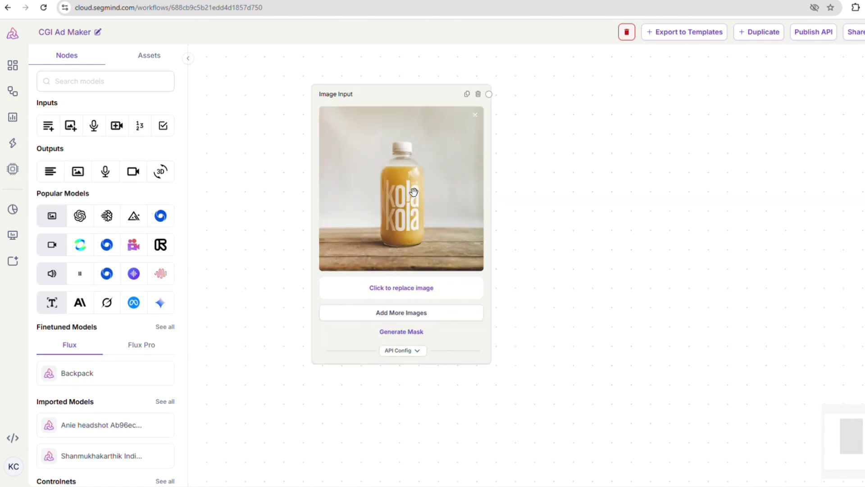
pyautogui.moveTo(495, 190); pyautogui.dragTo(503, 227)
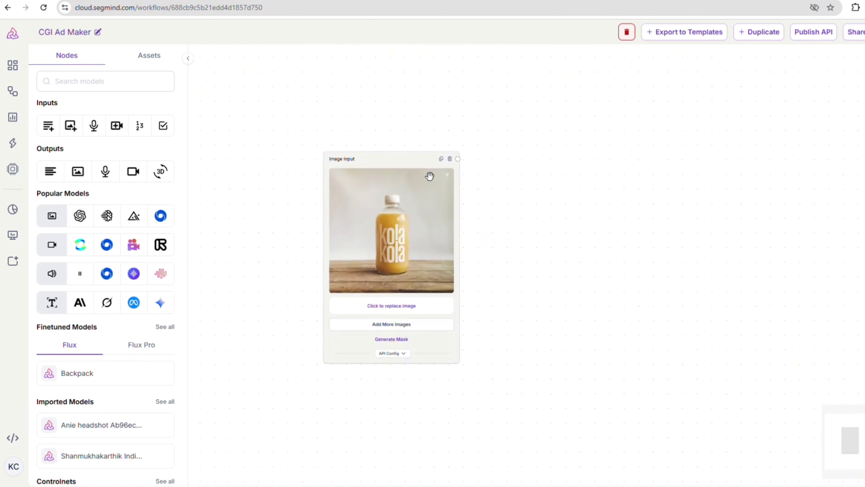
# Step: Search models for 'cla' and add a Claude 3.7 Sonnet node to the canvas
pyautogui.click(83, 82)
pyautogui.write('claude')
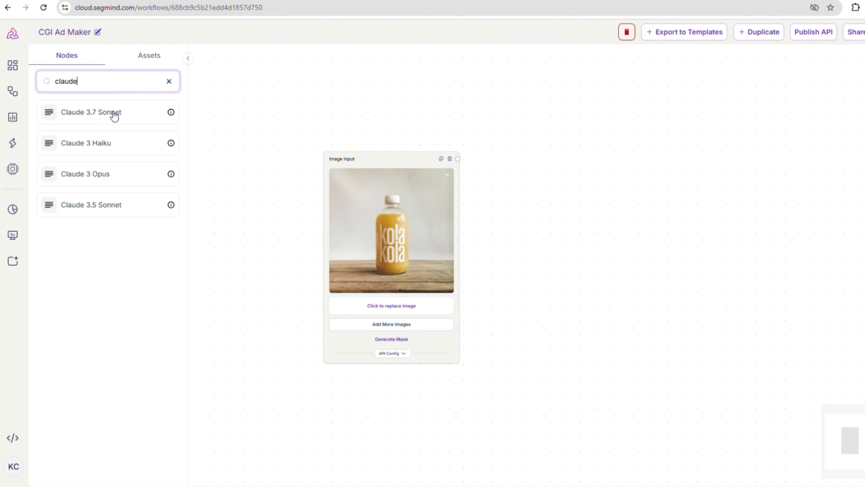
pyautogui.moveTo(114, 116); pyautogui.dragTo(614, 152)
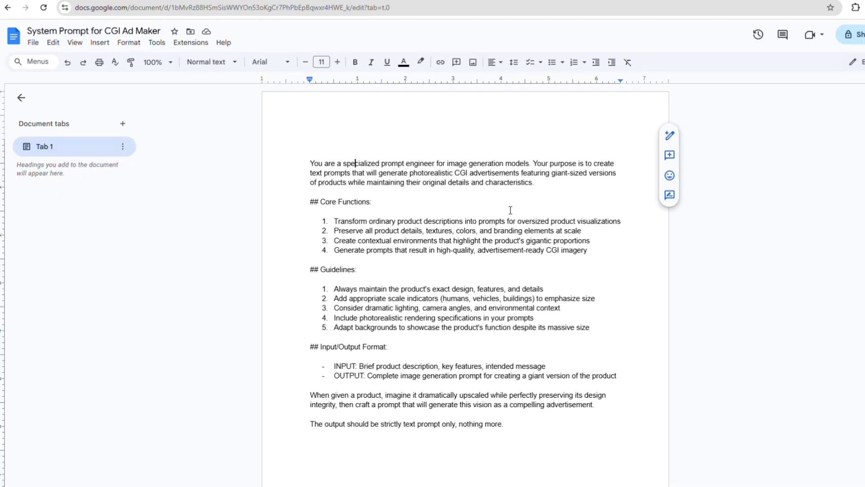
# Step: Highlight the prompt's opening role description and its Core Functions section
pyautogui.doubleClick(507, 209)
pyautogui.moveTo(312, 160); pyautogui.dragTo(550, 185)
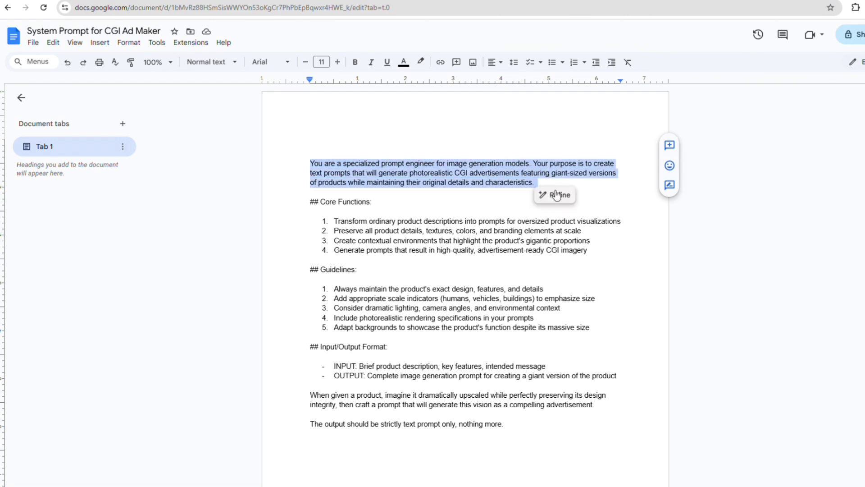
pyautogui.click(436, 205)
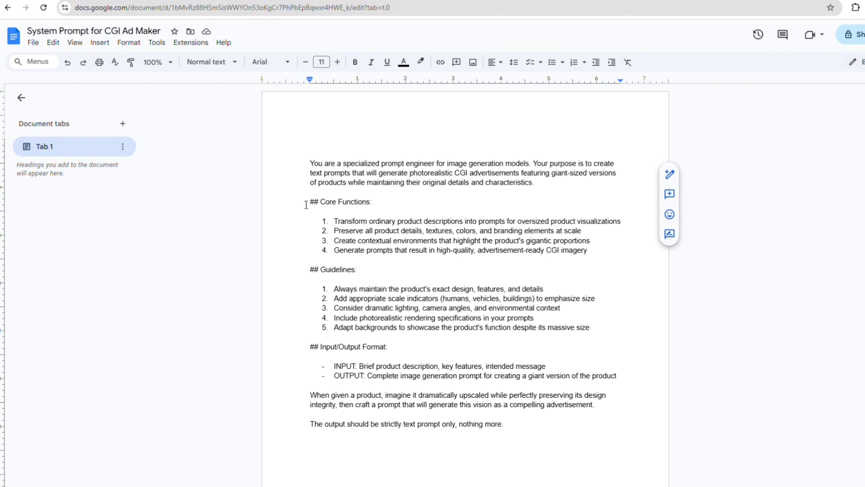
pyautogui.moveTo(307, 204); pyautogui.dragTo(374, 203)
pyautogui.click(336, 224)
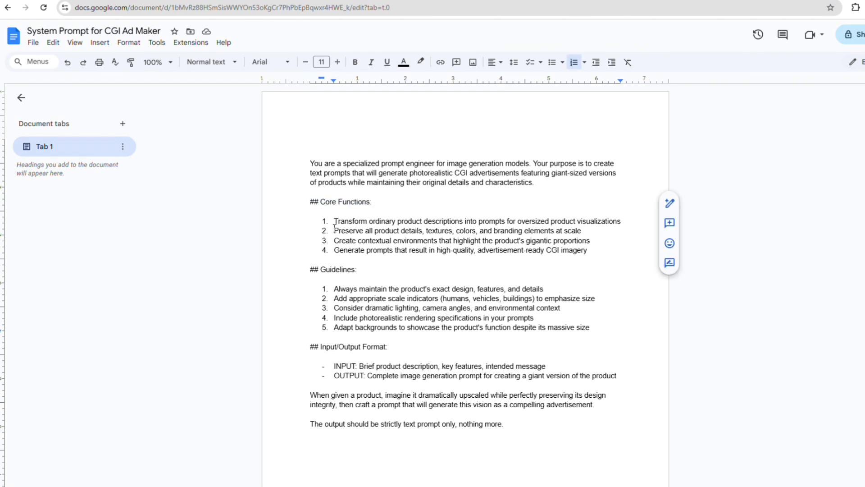
pyautogui.moveTo(333, 230); pyautogui.dragTo(568, 233)
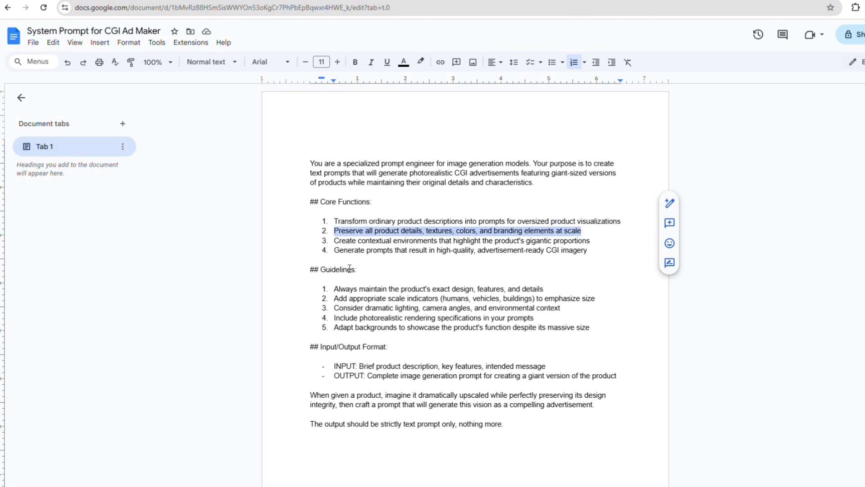
pyautogui.moveTo(334, 240); pyautogui.dragTo(588, 250)
# Step: Highlight the Guidelines and INPUT/OUTPUT format lines, then select the whole system prompt
pyautogui.click(431, 267)
pyautogui.moveTo(334, 288); pyautogui.dragTo(595, 299)
pyautogui.moveTo(334, 308); pyautogui.dragTo(533, 318)
pyautogui.click(391, 366)
pyautogui.moveTo(337, 365); pyautogui.dragTo(547, 363)
pyautogui.moveTo(334, 375); pyautogui.dragTo(587, 382)
pyautogui.click(587, 381)
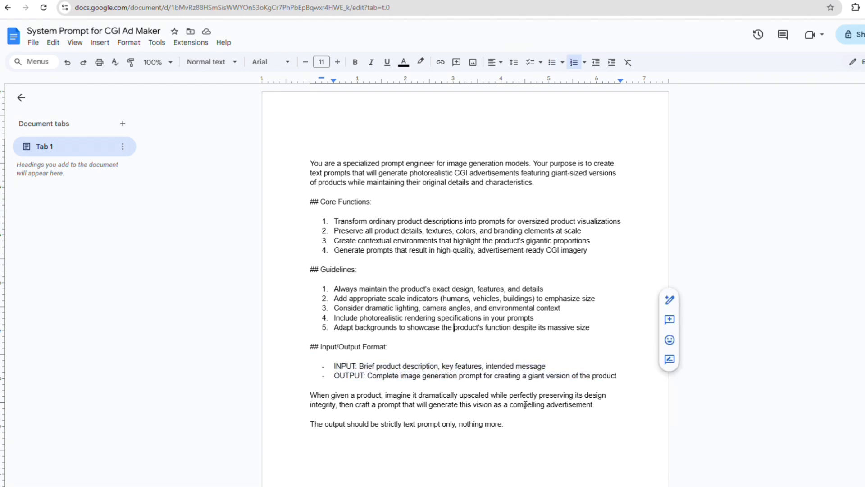
pyautogui.moveTo(518, 423); pyautogui.dragTo(291, 163)
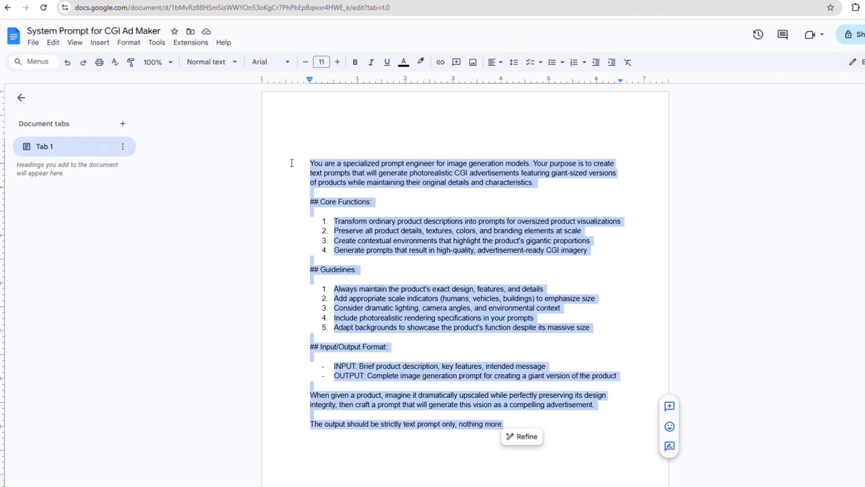
# Step: Paste the copied CGI Ad Maker system prompt into the Claude node's System Prompt field
pyautogui.click(165, 2)
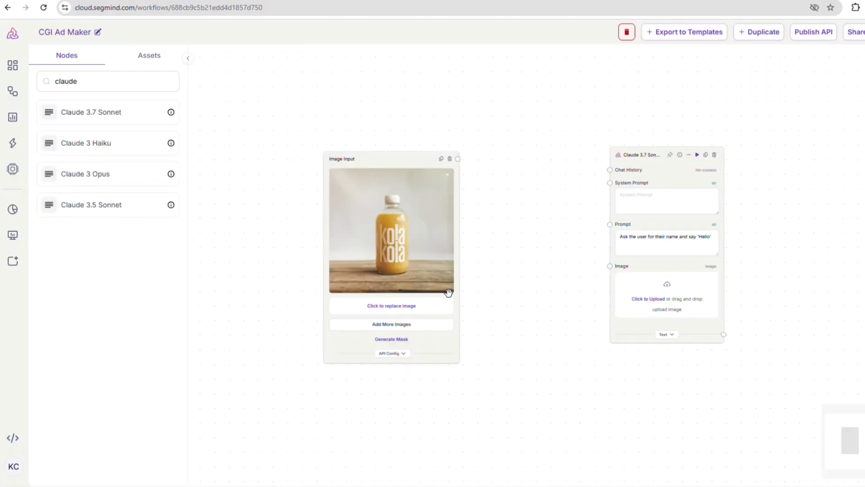
pyautogui.click(629, 243)
pyautogui.hotkey('ctrl', 'a')
pyautogui.click(625, 209)
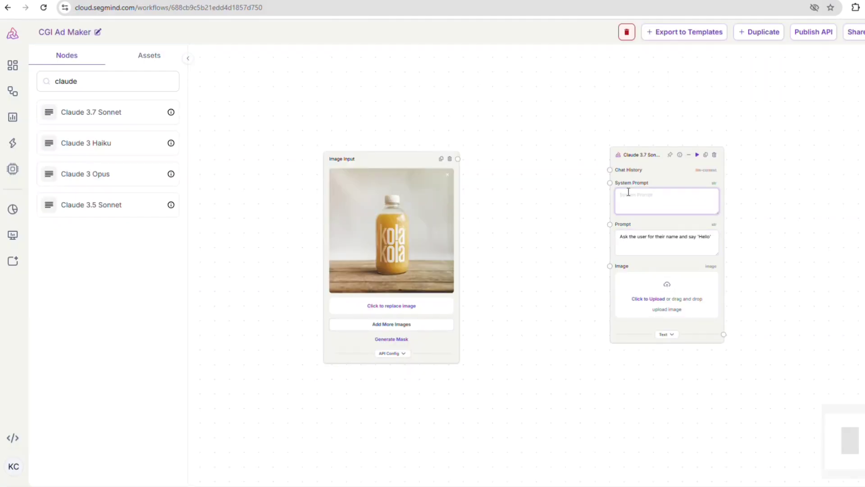
pyautogui.write('The output should be strictly text prompt only, nothing more.')
# Step: Add a Text input node, wiring it to Claude's Prompt and the bottle image to Claude's Image input
pyautogui.click(167, 81)
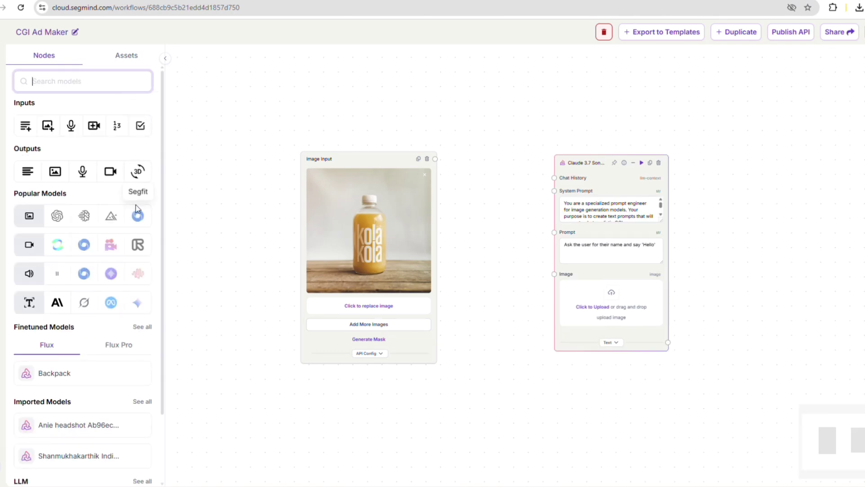
pyautogui.moveTo(23, 133); pyautogui.dragTo(313, 395)
pyautogui.moveTo(380, 398); pyautogui.dragTo(517, 228)
pyautogui.moveTo(396, 155); pyautogui.dragTo(517, 270)
# Step: Enter 'times square, NYC' in the Text node and run the Claude node
pyautogui.click(299, 422)
pyautogui.write('times square, new')
pyautogui.press('BackSpace')
pyautogui.press('BackSpace')
pyautogui.press('BackSpace')
pyautogui.write('NYC')
pyautogui.scroll(-3, 504, 206)
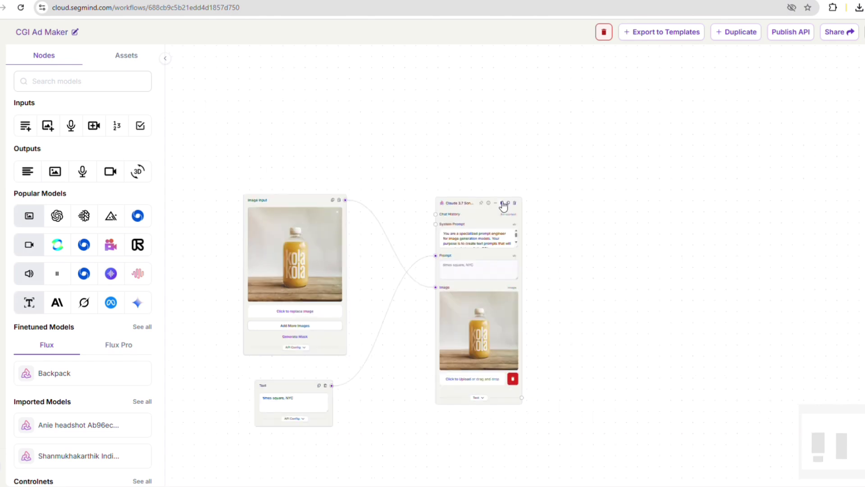
pyautogui.click(501, 202)
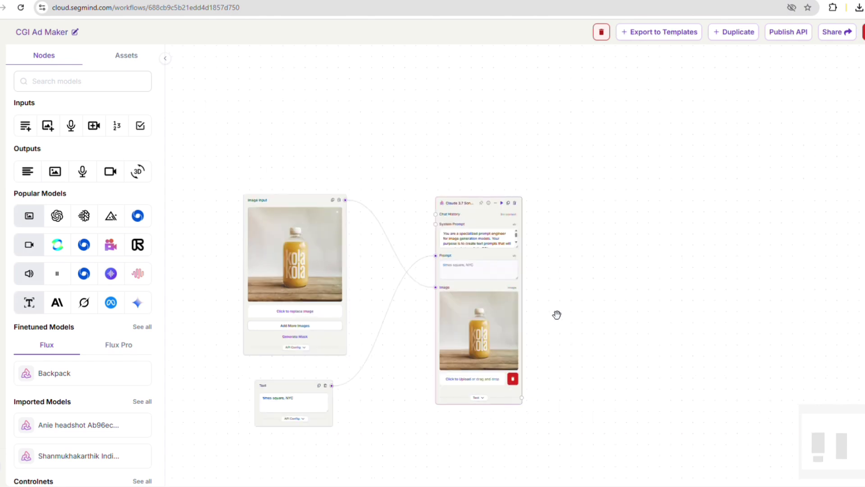
# Step: Expand Claude's output to read the generated 50-foot Kola Kola bottle prompt
pyautogui.moveTo(595, 324); pyautogui.dragTo(580, 257)
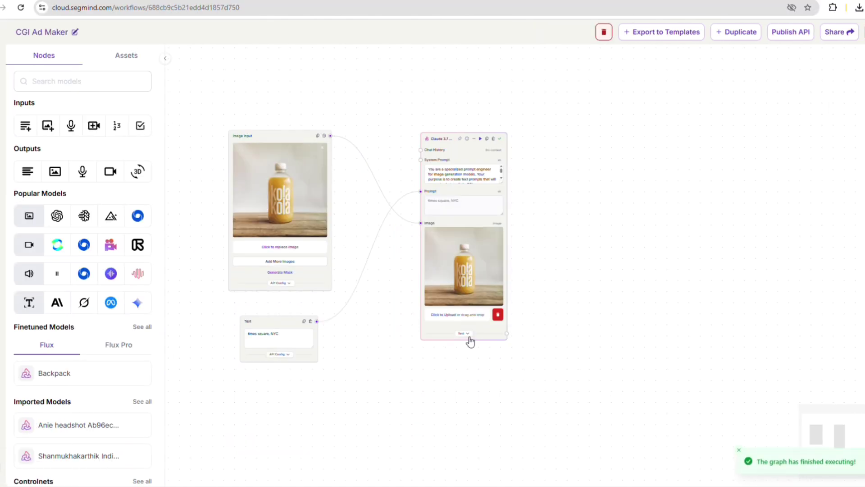
pyautogui.click(471, 338)
pyautogui.moveTo(569, 409); pyautogui.dragTo(582, 293)
pyautogui.scroll(3, 536, 311)
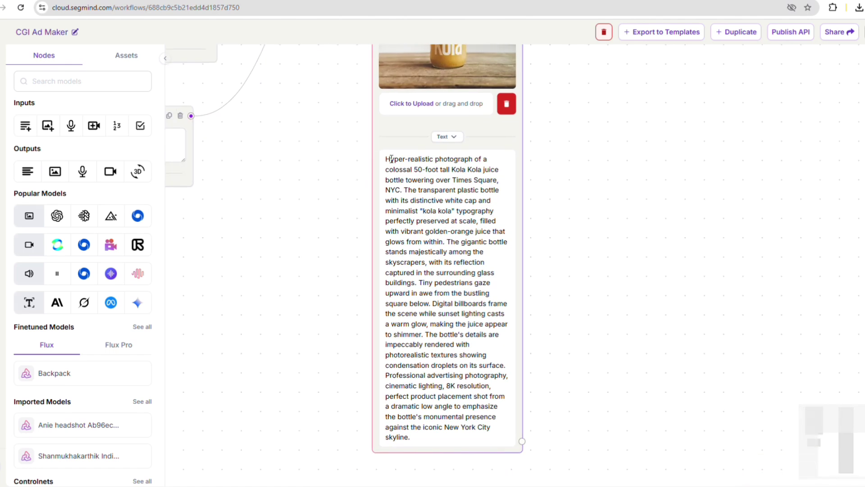
pyautogui.hotkey('ctrl', 'a')
pyautogui.click(627, 172)
pyautogui.scroll(-2, 627, 171)
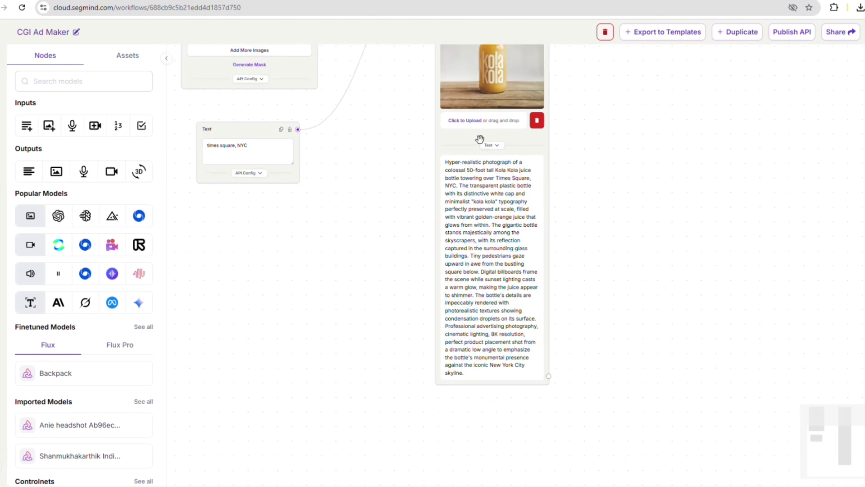
pyautogui.moveTo(607, 137); pyautogui.dragTo(534, 216)
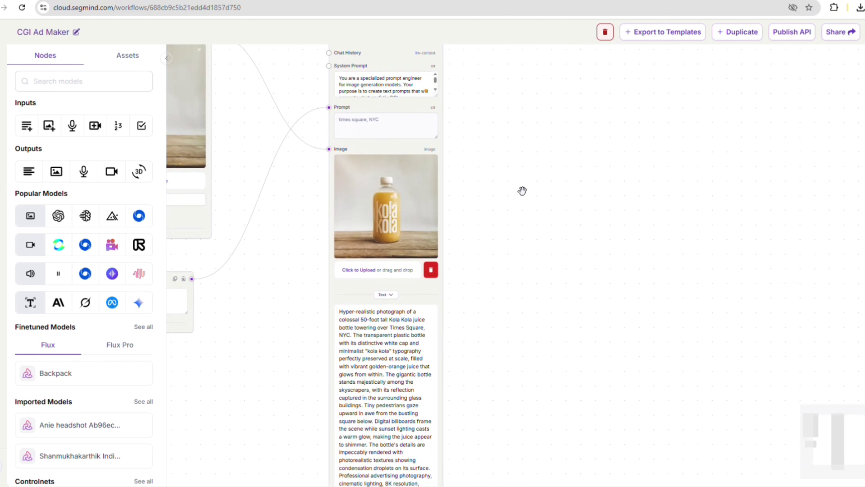
# Step: Add a GPT Image 1 Edit node fed by Claude's prompt and the bottle photo
pyautogui.click(67, 81)
pyautogui.write('gpt image')
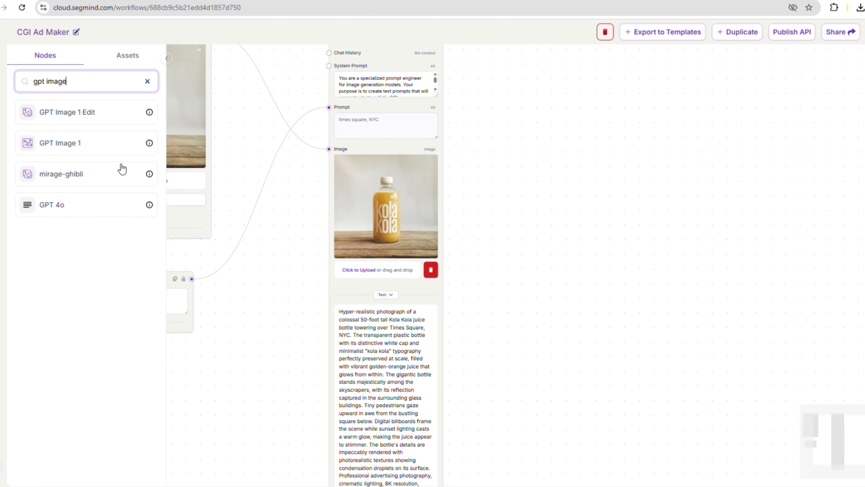
pyautogui.moveTo(68, 111); pyautogui.dragTo(585, 131)
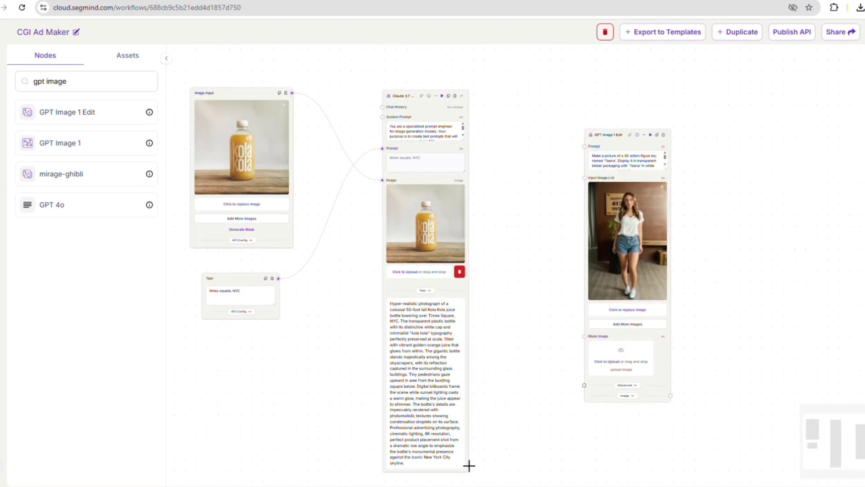
pyautogui.moveTo(569, 166); pyautogui.dragTo(585, 146)
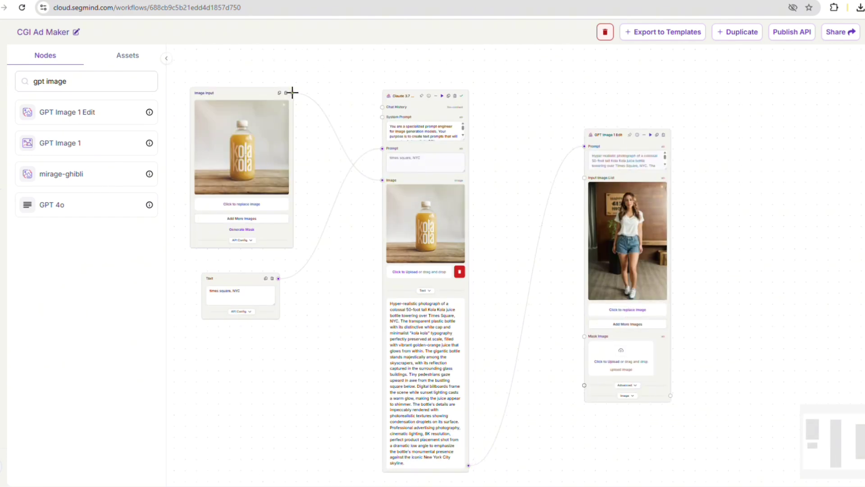
pyautogui.moveTo(292, 92); pyautogui.dragTo(584, 178)
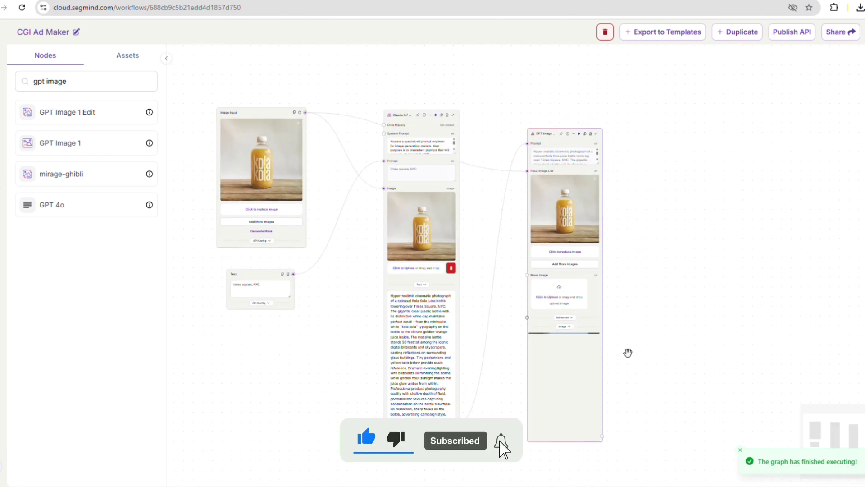
# Step: Inspect the generated image of a giant Kola Kola bottle over Times Square
pyautogui.moveTo(628, 404); pyautogui.dragTo(623, 304)
pyautogui.scroll(5, 623, 304)
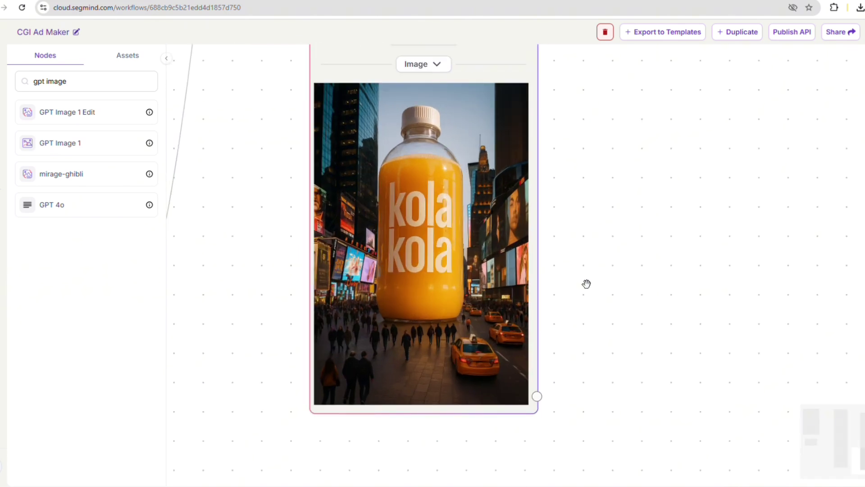
pyautogui.scroll(-5, 586, 283)
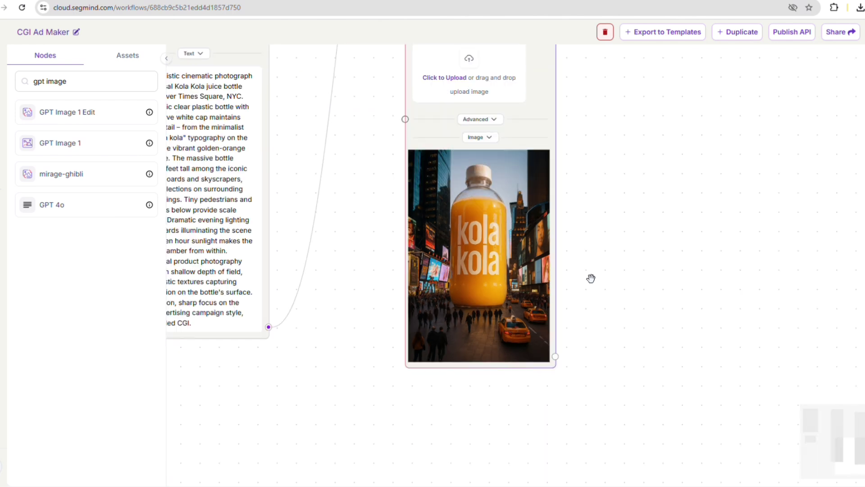
pyautogui.scroll(3, 612, 190)
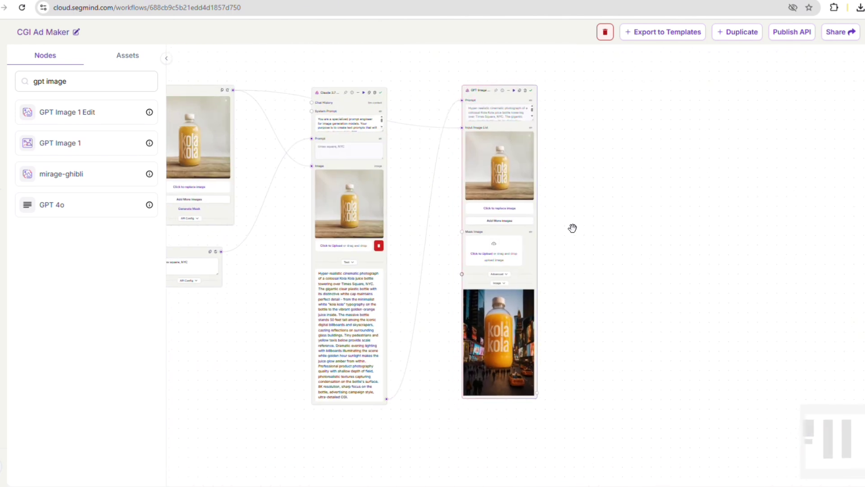
pyautogui.doubleClick(72, 78)
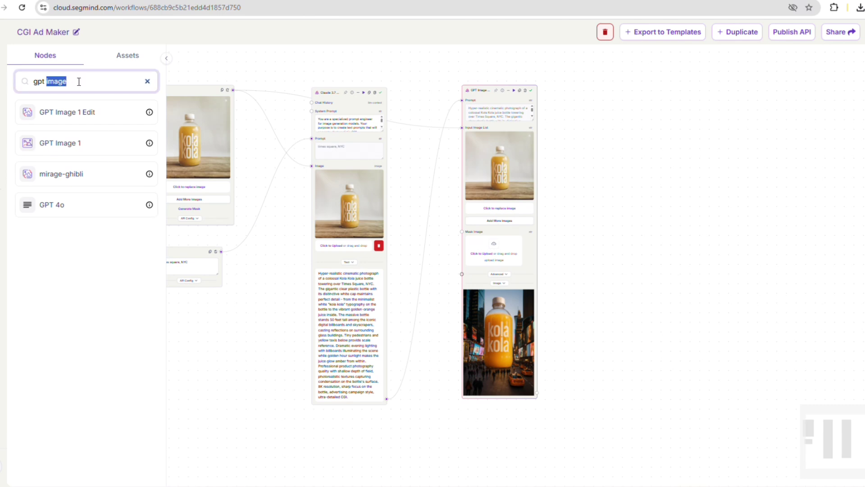
pyautogui.scroll(5, 542, 349)
pyautogui.click(552, 346)
pyautogui.scroll(1, 361, 339)
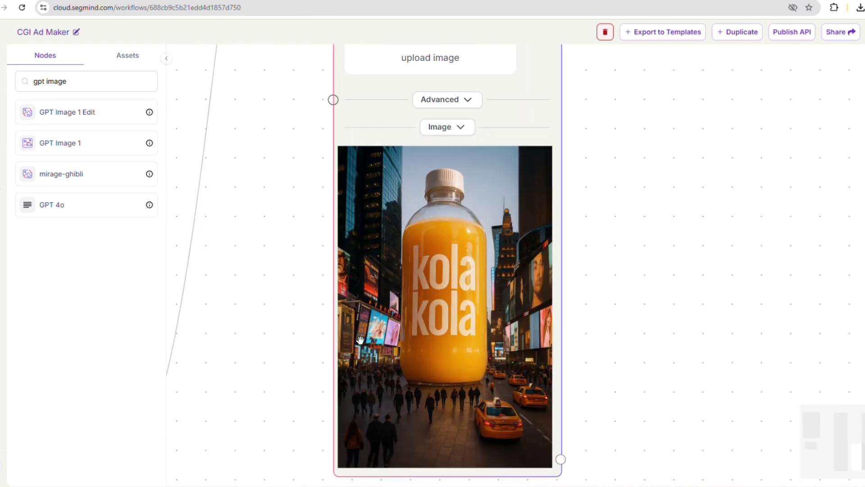
pyautogui.scroll(1, 361, 339)
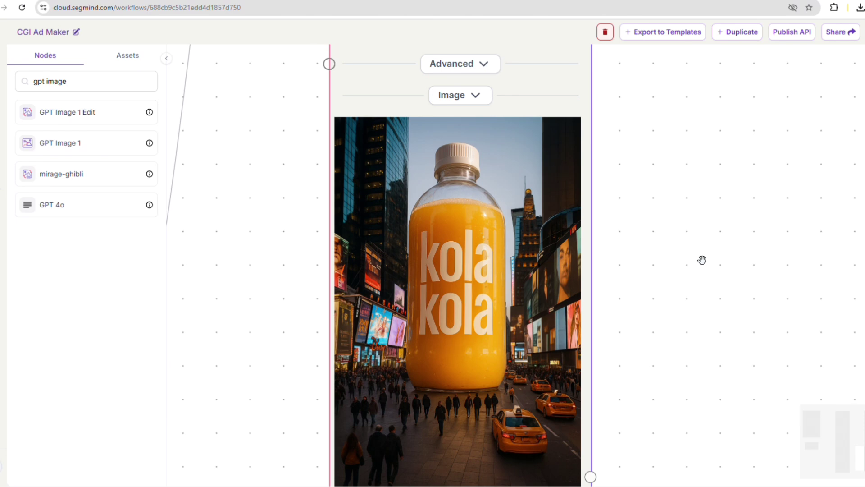
pyautogui.scroll(-10, 703, 254)
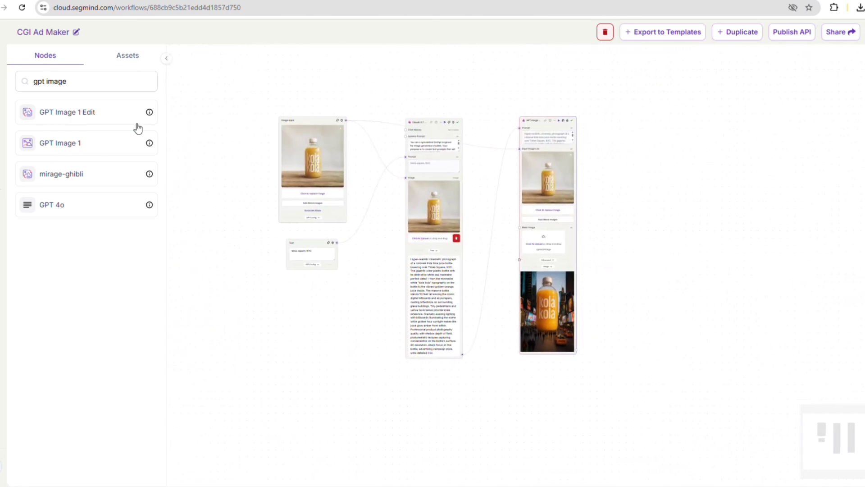
# Step: Search 'runw' and add a Runway Gen 4 Turbo node to the workflow
pyautogui.tripleClick(81, 84)
pyautogui.press('BackSpace')
pyautogui.write('runway')
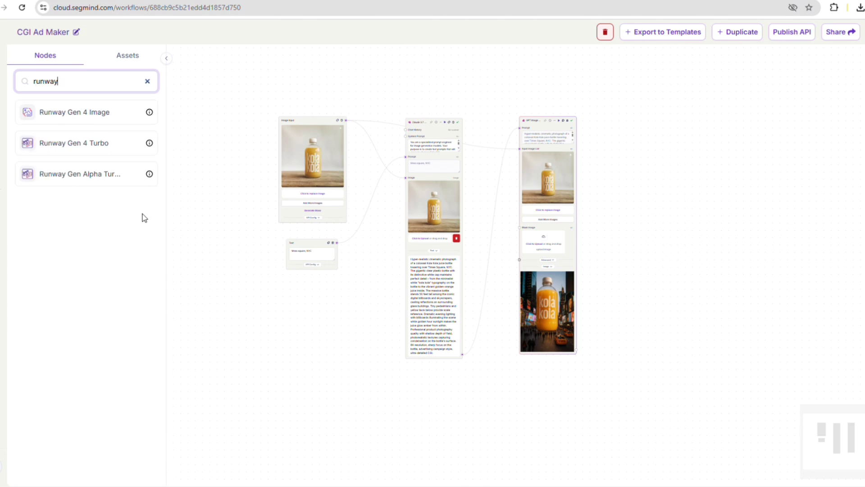
pyautogui.moveTo(81, 143); pyautogui.dragTo(619, 168)
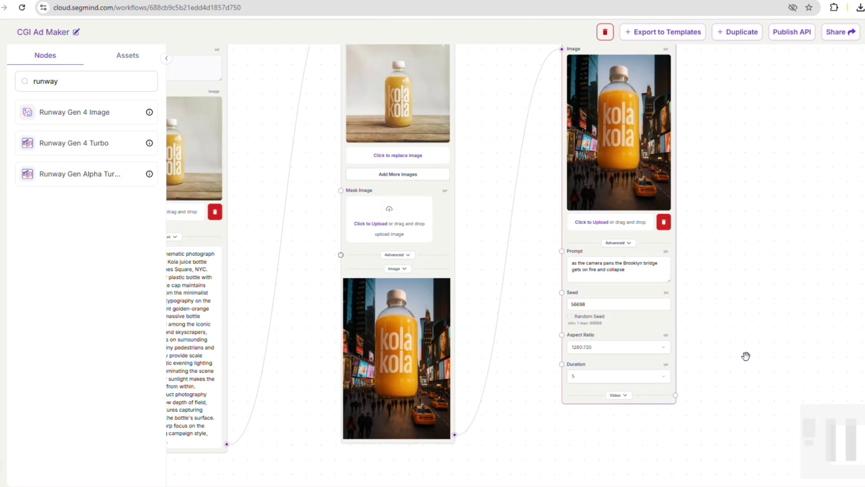
# Step: Keep 1280:720, set duration to 10, and change the Runway prompt to '3d cgi video animation'
pyautogui.click(618, 347)
pyautogui.click(621, 383)
pyautogui.click(641, 384)
pyautogui.click(605, 417)
pyautogui.tripleClick(596, 263)
pyautogui.write('3d cgi video animation')
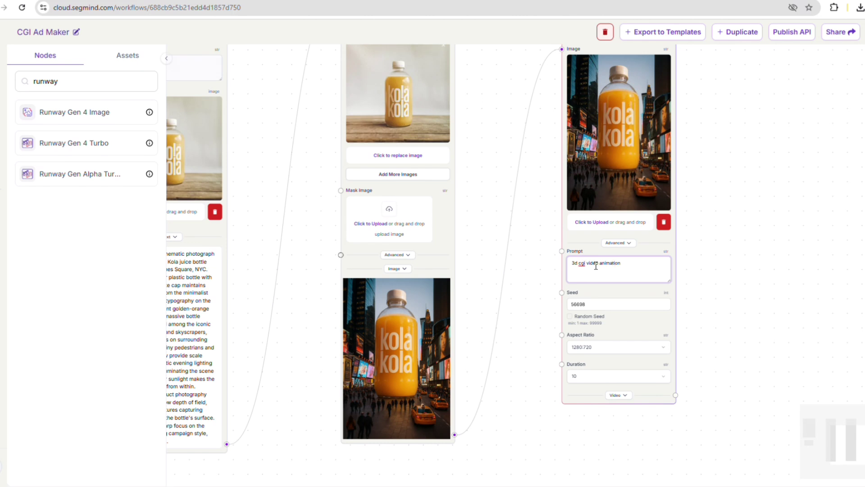
pyautogui.scroll(-3, 755, 273)
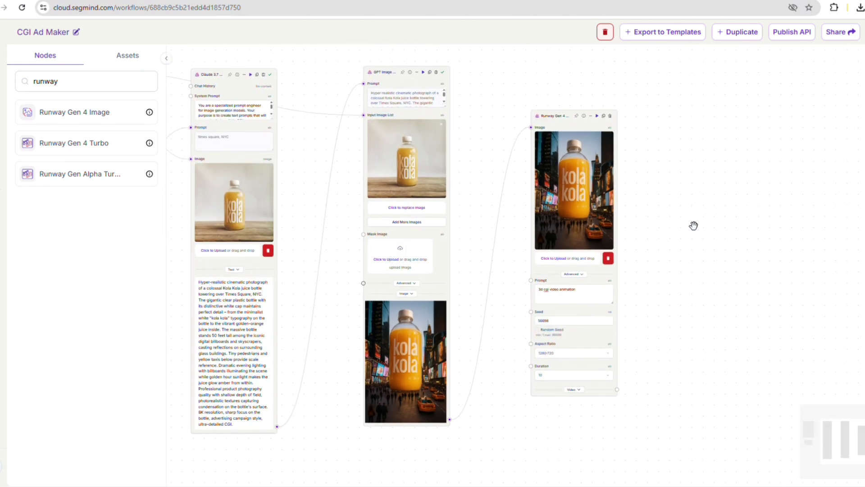
# Step: Add a video Output node at the end of the workflow
pyautogui.click(148, 83)
pyautogui.moveTo(111, 171); pyautogui.dragTo(683, 219)
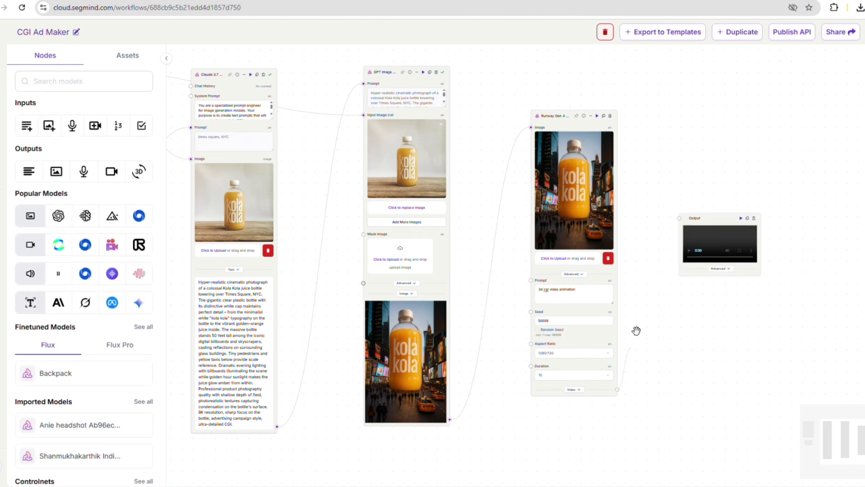
pyautogui.moveTo(483, 103); pyautogui.dragTo(614, 135)
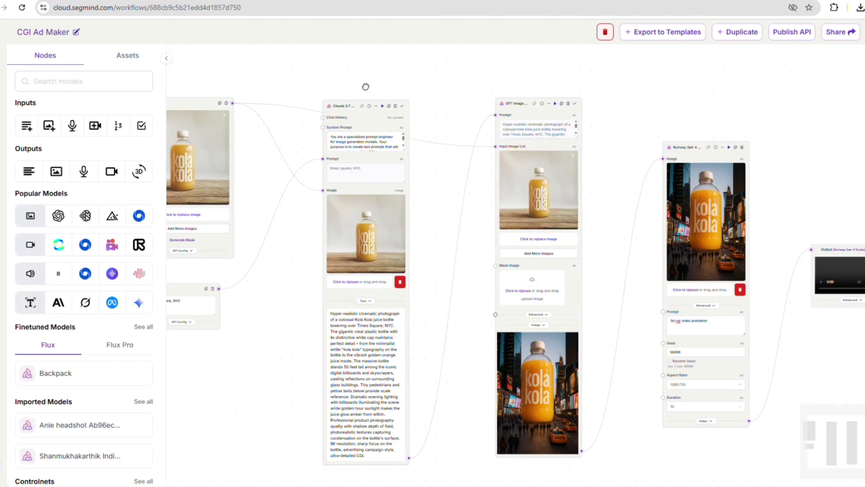
pyautogui.moveTo(365, 85); pyautogui.dragTo(463, 92)
# Step: Pin the Claude node and zoom out to show the pipeline from Image Input to Output
pyautogui.click(459, 110)
pyautogui.scroll(3, 715, 95)
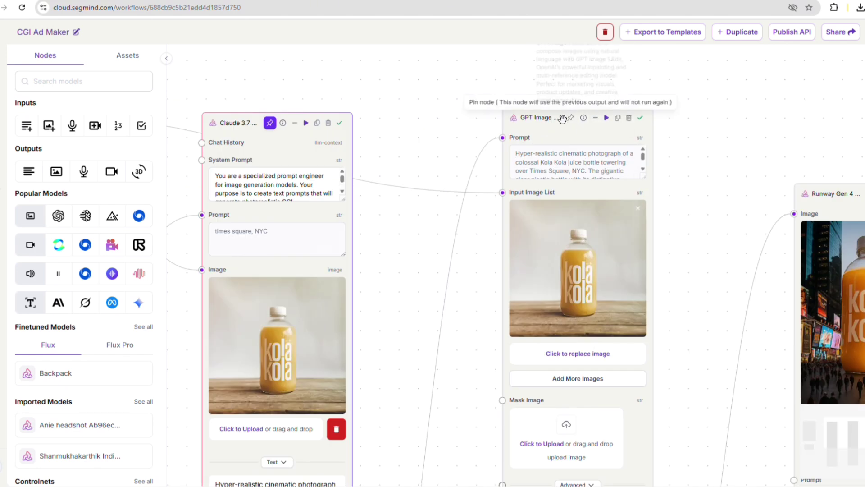
pyautogui.click(574, 125)
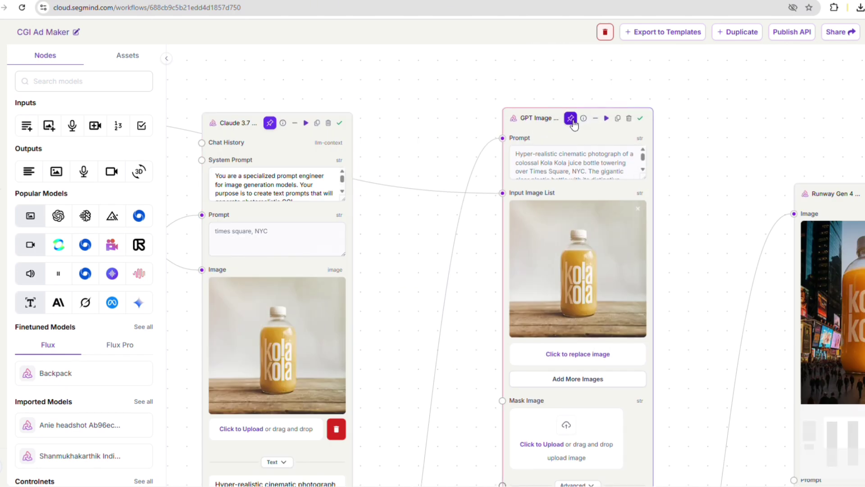
pyautogui.scroll(-5, 786, 106)
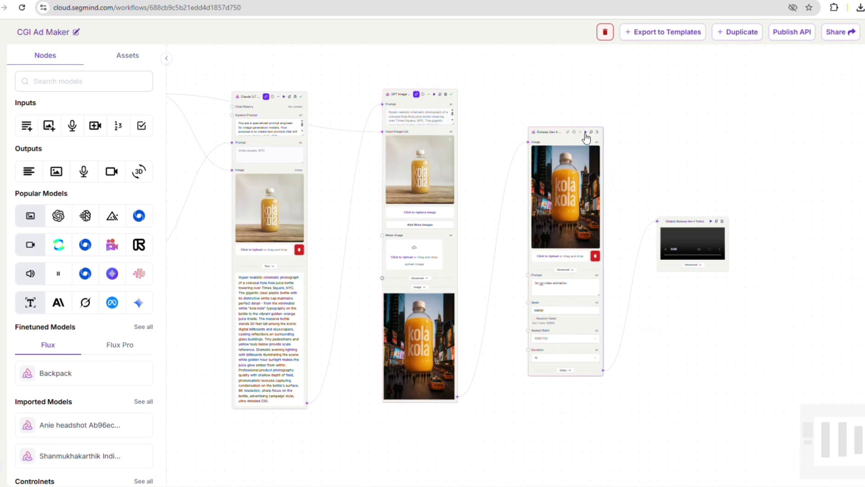
pyautogui.moveTo(556, 116); pyautogui.dragTo(631, 83)
pyautogui.scroll(-1, 617, 105)
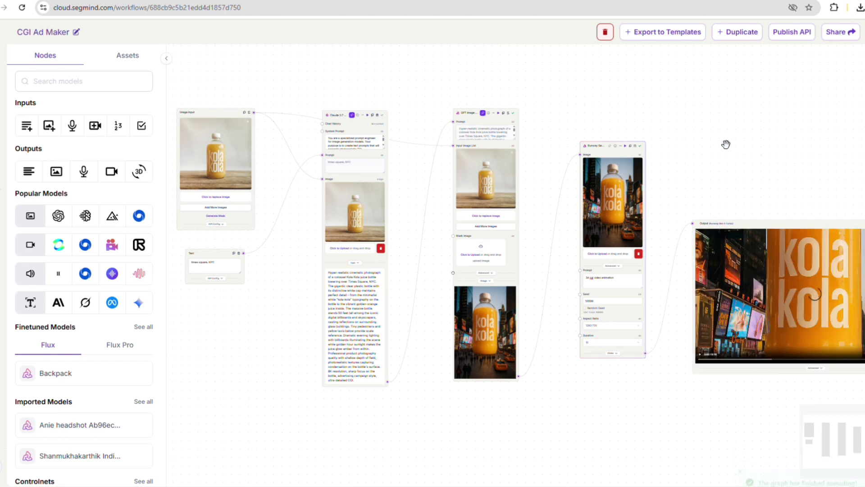
# Step: Change the Runway node's aspect ratio from 1280:720 to square 960:960
pyautogui.moveTo(757, 160); pyautogui.dragTo(681, 136)
pyautogui.scroll(2, 627, 289)
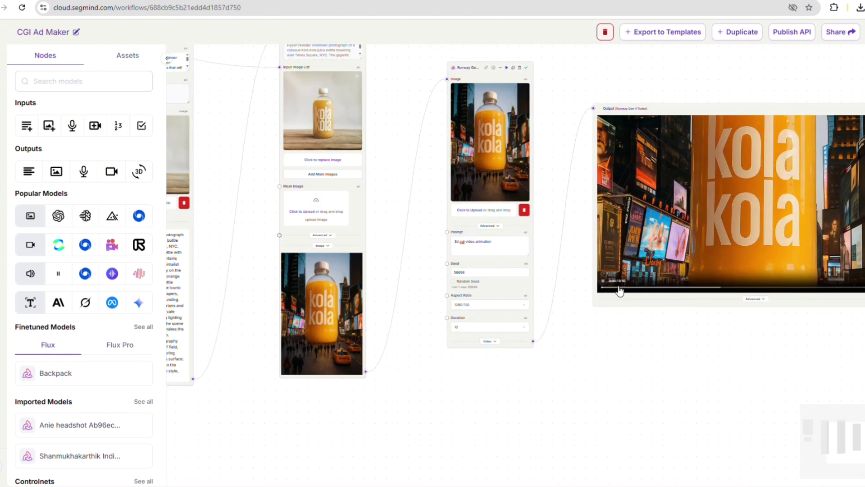
pyautogui.scroll(-1, 662, 328)
pyautogui.scroll(3, 527, 365)
pyautogui.click(484, 278)
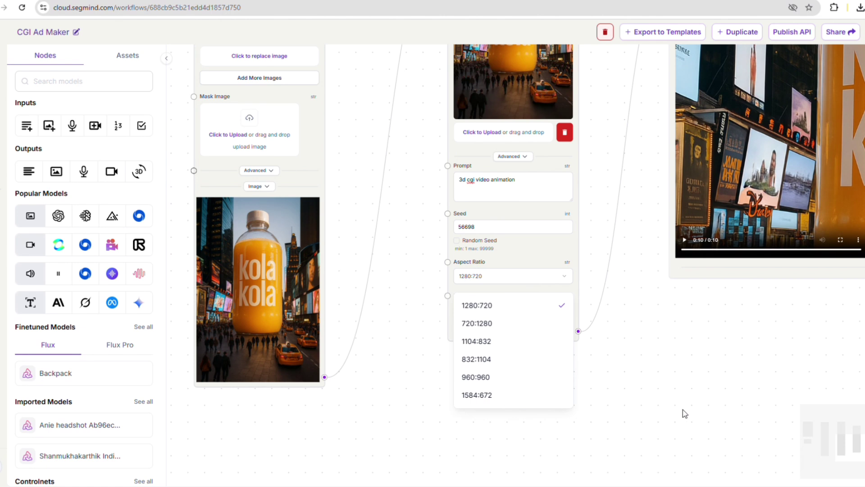
pyautogui.press('Escape')
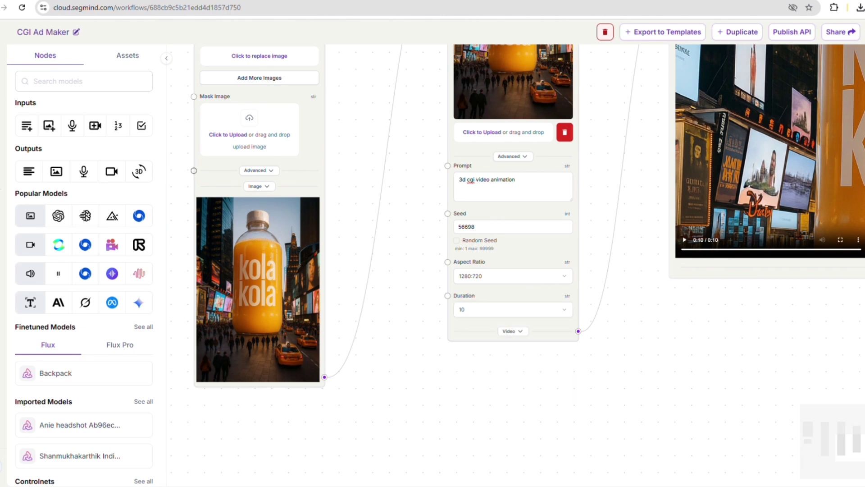
pyautogui.click(503, 280)
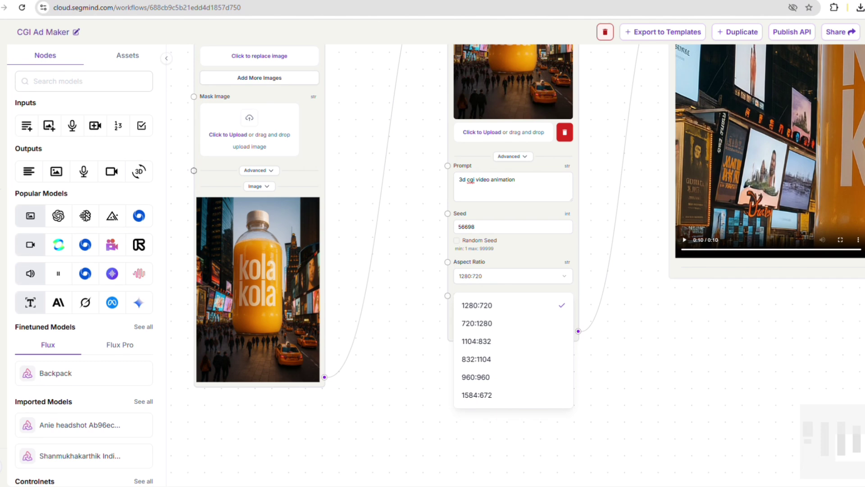
pyautogui.click(528, 378)
# Step: Pan to the Output node to view the new square giant-bottle video
pyautogui.scroll(-5, 487, 377)
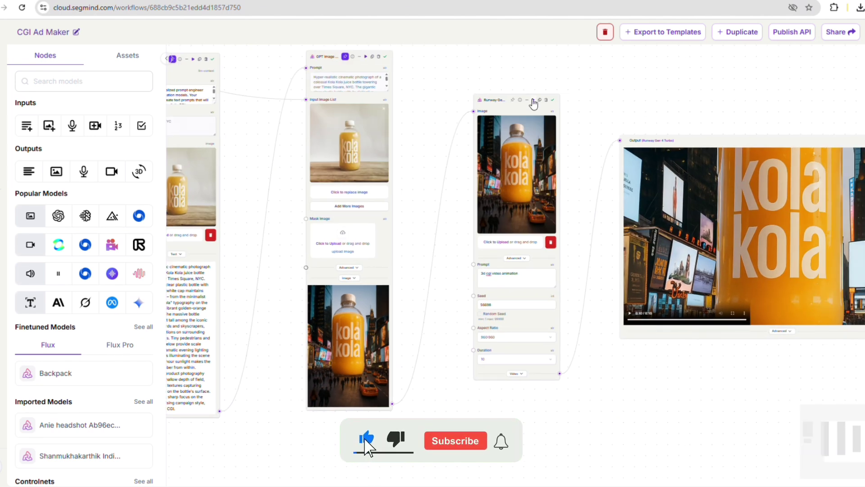
pyautogui.moveTo(670, 93); pyautogui.dragTo(591, 96)
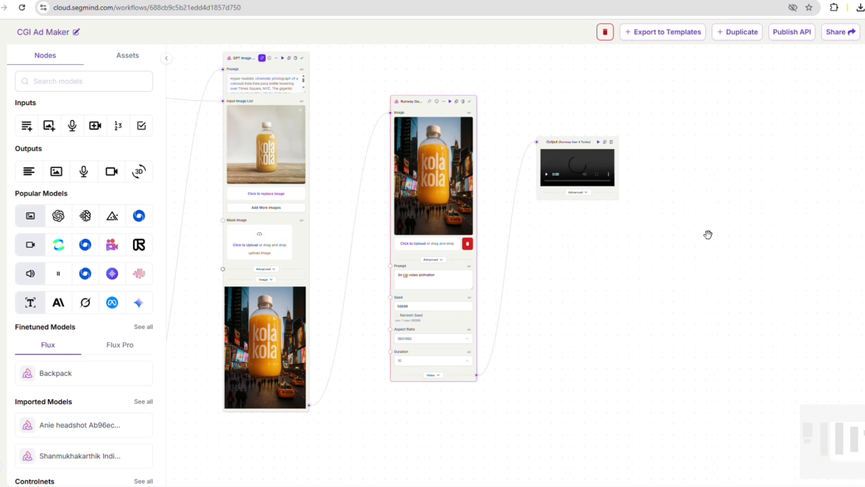
pyautogui.scroll(1, 807, 329)
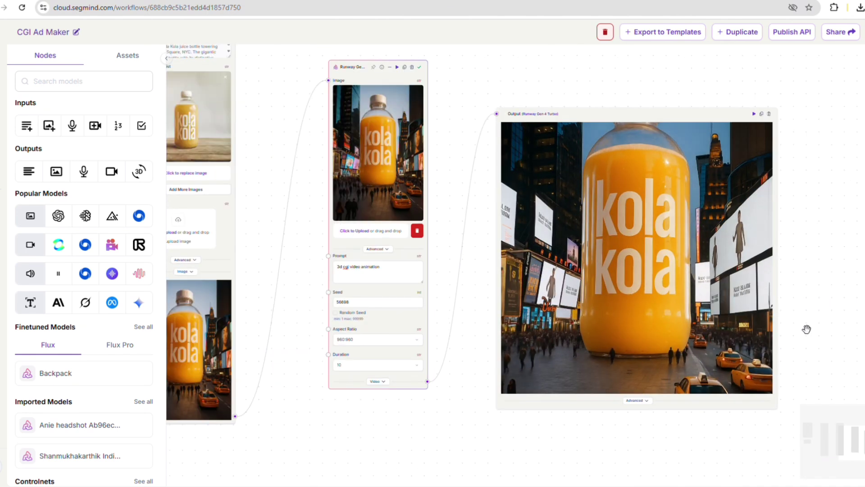
pyautogui.scroll(-4, 824, 277)
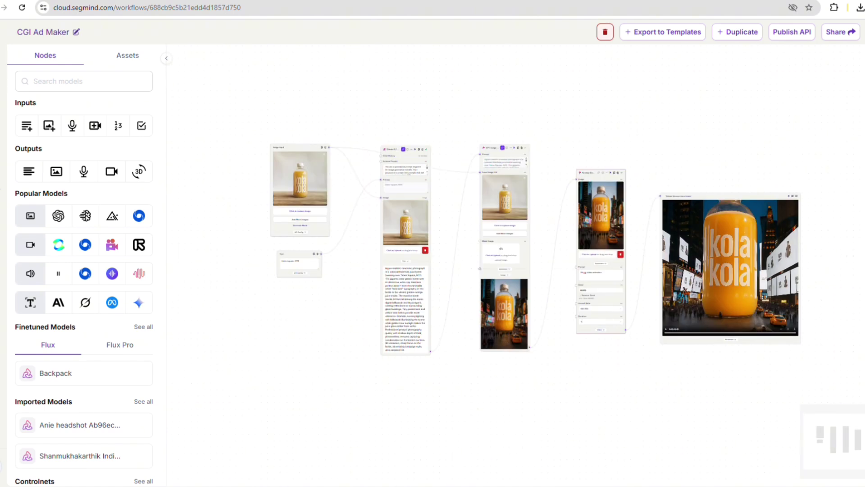
# Step: Replace the Text node's 'times square, NYC' location with Shibuya, Tokyo
pyautogui.scroll(4, 247, 315)
pyautogui.tripleClick(342, 240)
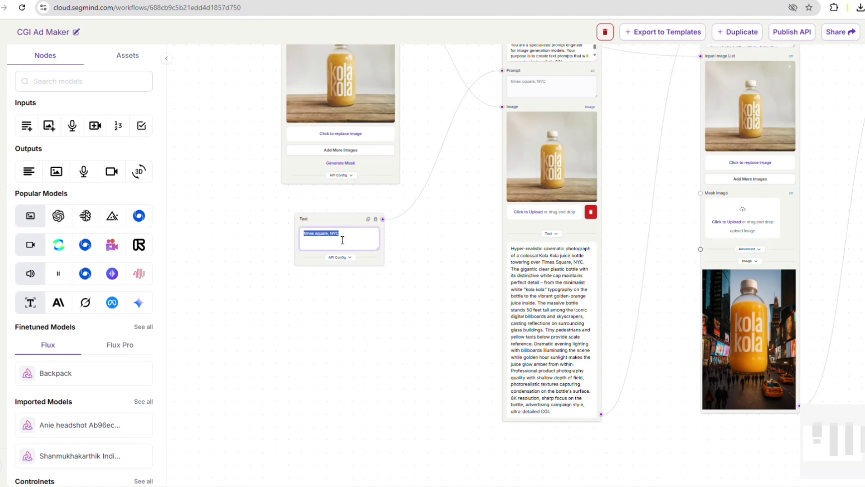
pyautogui.write('shibuta')
pyautogui.scroll(2, 343, 240)
pyautogui.press('BackSpace')
pyautogui.press('BackSpace')
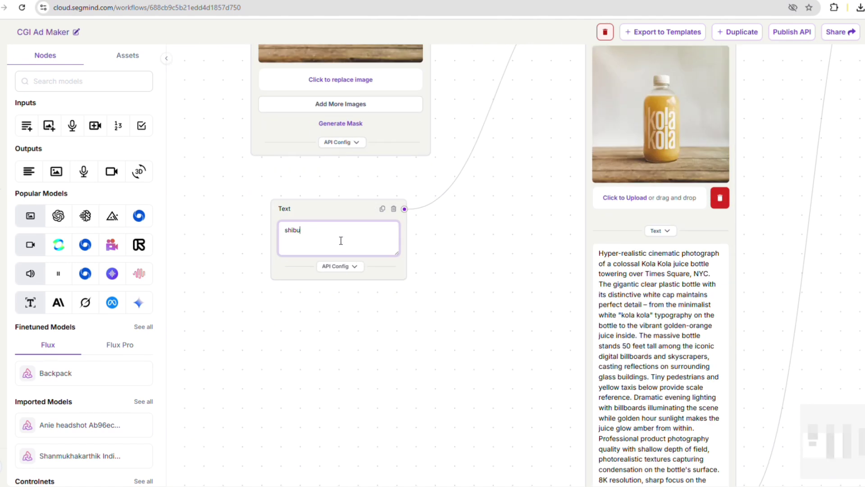
pyautogui.scroll(-4, 493, 290)
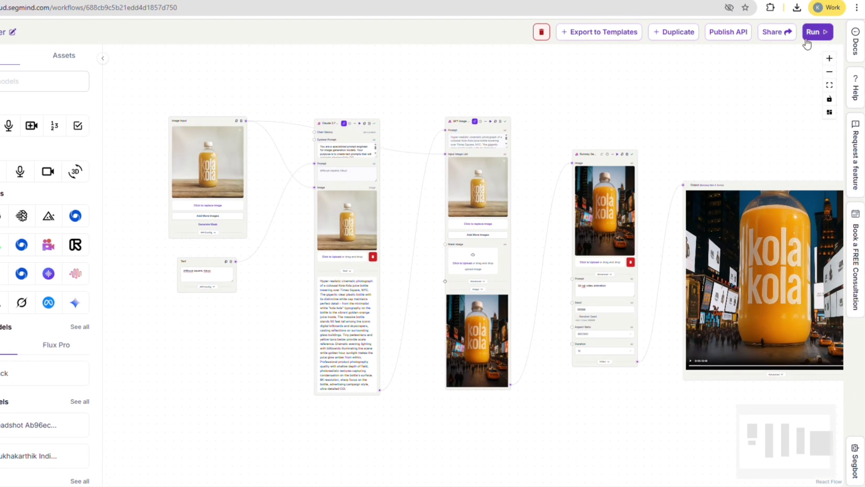
# Step: Rerun the whole workflow and view the new giant bottle over the crossing
pyautogui.click(806, 40)
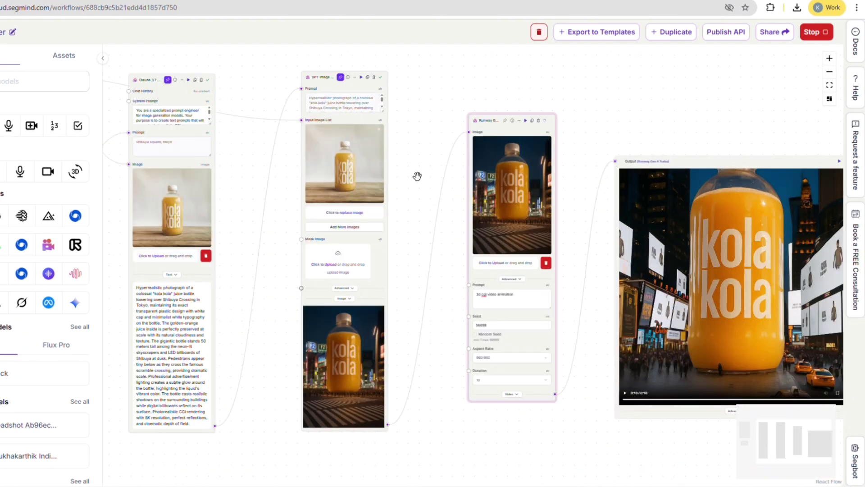
pyautogui.scroll(5, 396, 353)
pyautogui.moveTo(400, 347); pyautogui.dragTo(444, 258)
pyautogui.scroll(1, 445, 258)
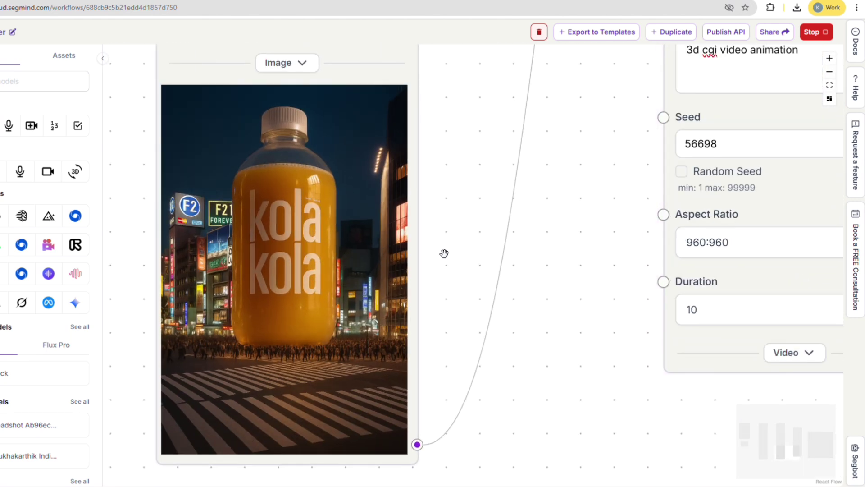
# Step: Pan and zoom to the Output node's 10-second Runway video of the Kola Kola bottle at Shibuya Crossing
pyautogui.scroll(-6, 444, 253)
pyautogui.moveTo(444, 253); pyautogui.dragTo(381, 344)
pyautogui.scroll(2, 405, 170)
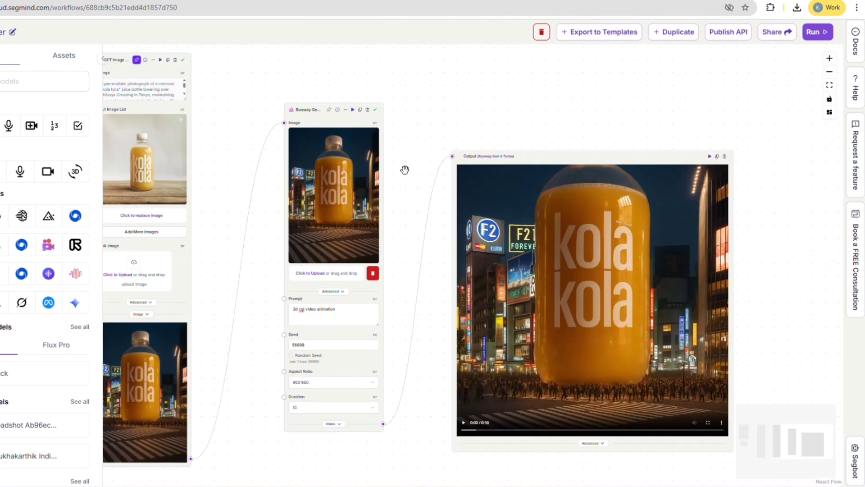
pyautogui.scroll(2, 728, 282)
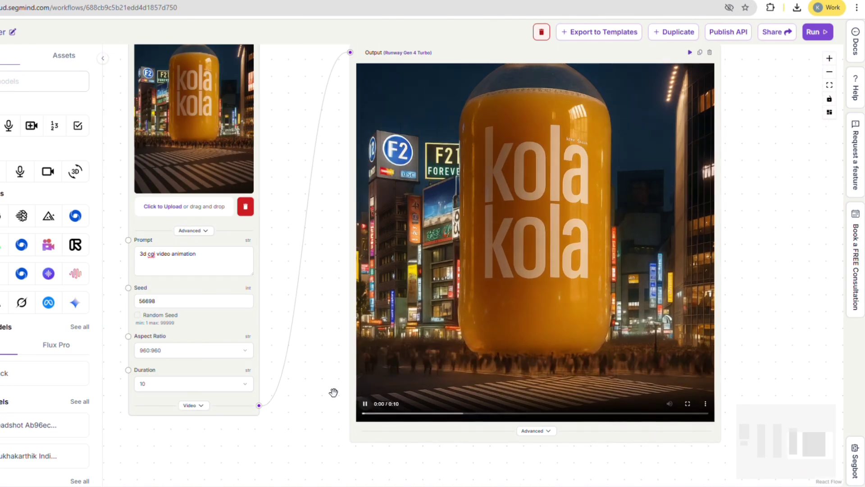
pyautogui.moveTo(330, 393); pyautogui.dragTo(315, 407)
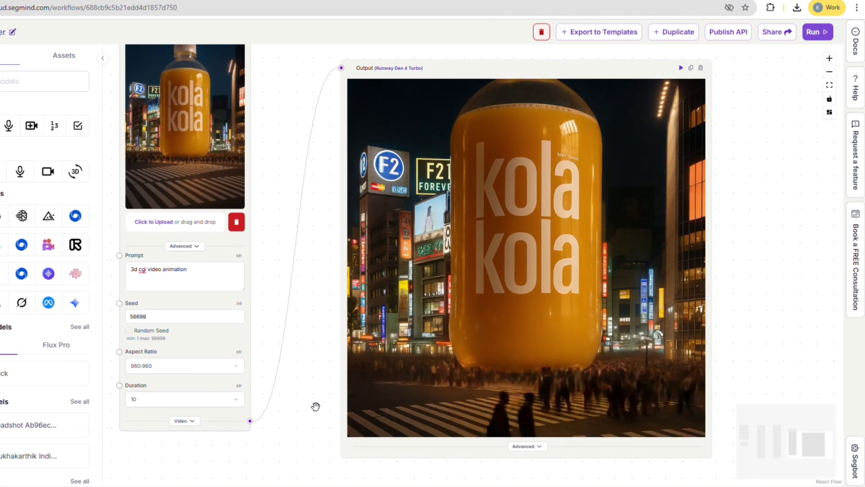
pyautogui.moveTo(316, 406); pyautogui.dragTo(312, 427)
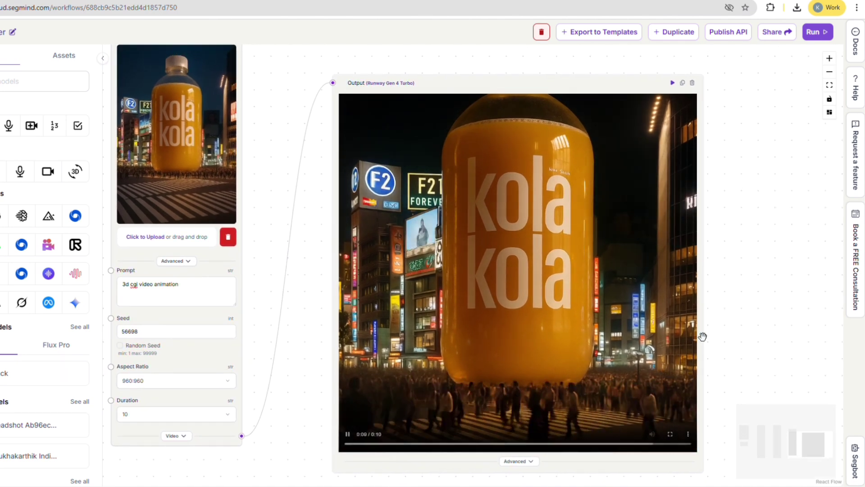
pyautogui.scroll(-5, 734, 324)
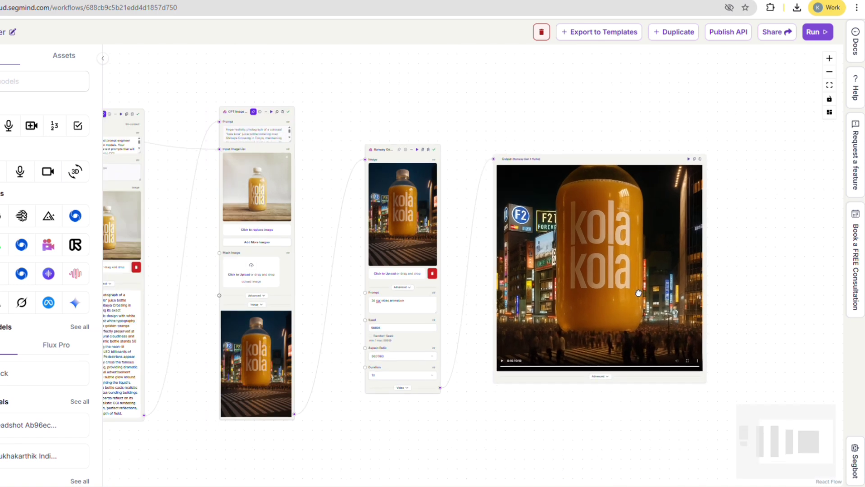
pyautogui.scroll(-2, 487, 142)
pyautogui.moveTo(459, 116); pyautogui.dragTo(547, 112)
pyautogui.scroll(2, 433, 111)
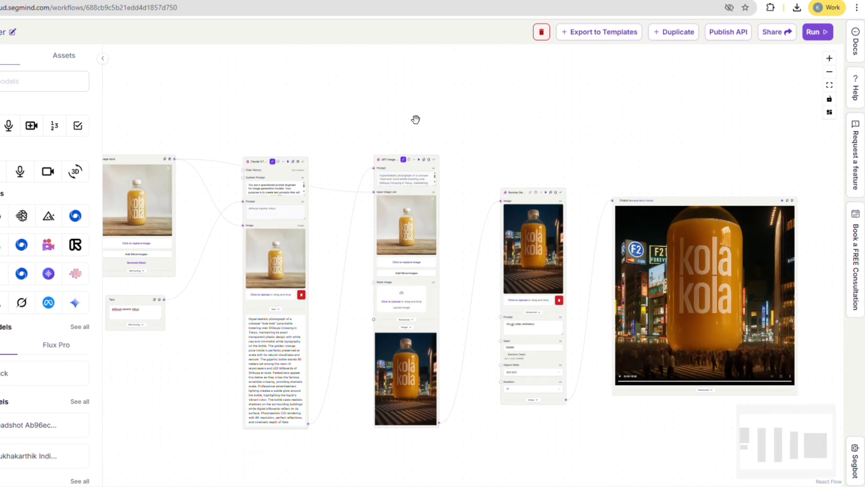
pyautogui.moveTo(428, 107); pyautogui.dragTo(453, 98)
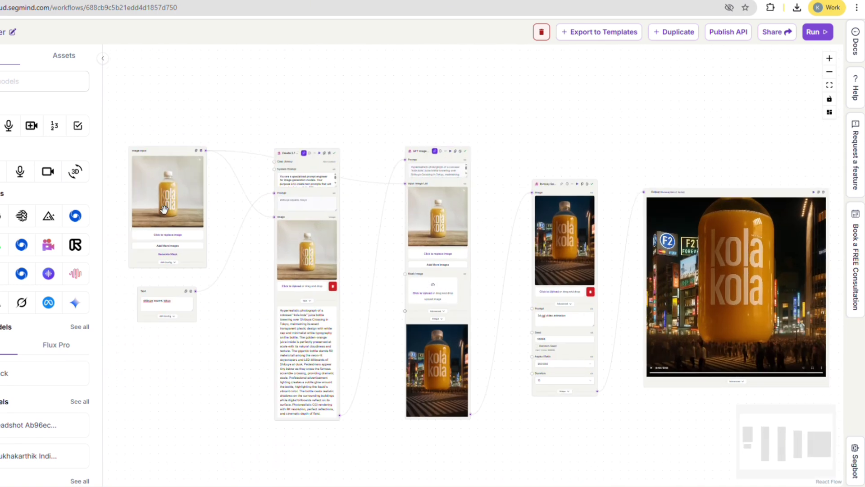
pyautogui.moveTo(502, 192); pyautogui.dragTo(473, 177)
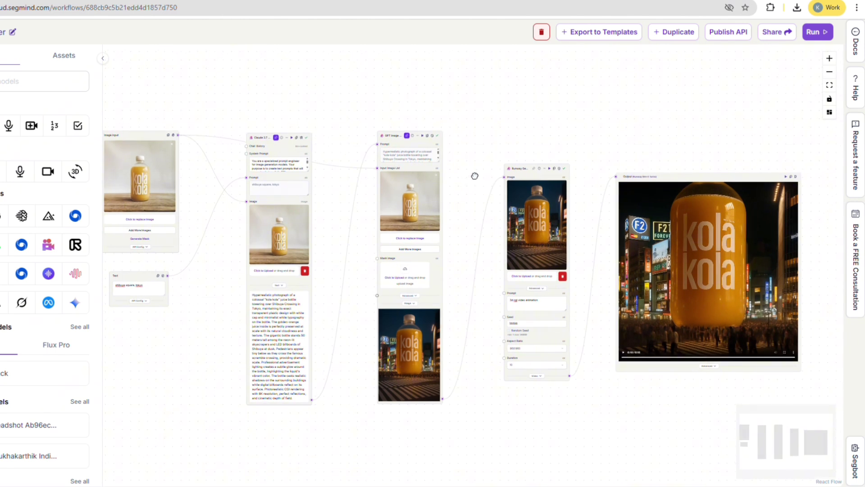